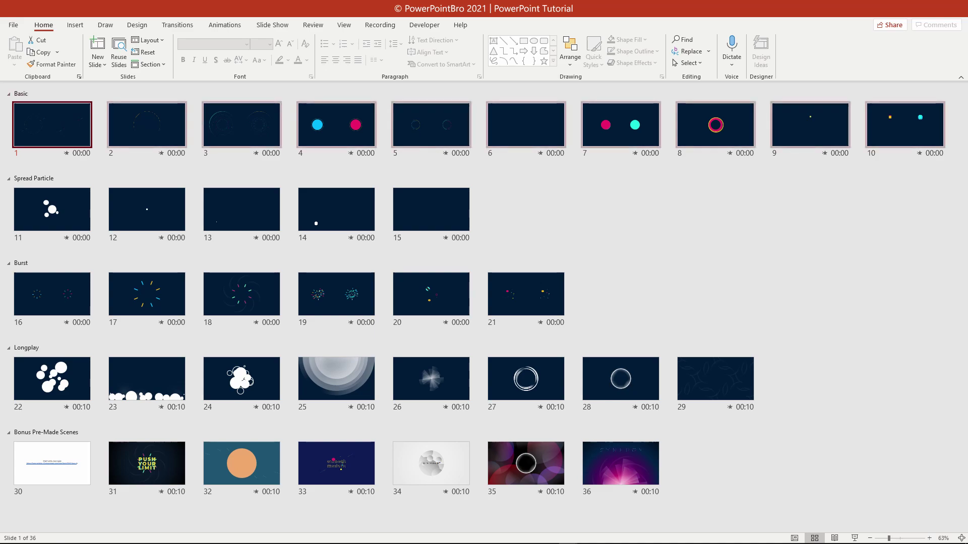
- Select the Spread Particle, Burst and Longplay sections and preview slides 7 and 8's animations
left_click(34, 179)
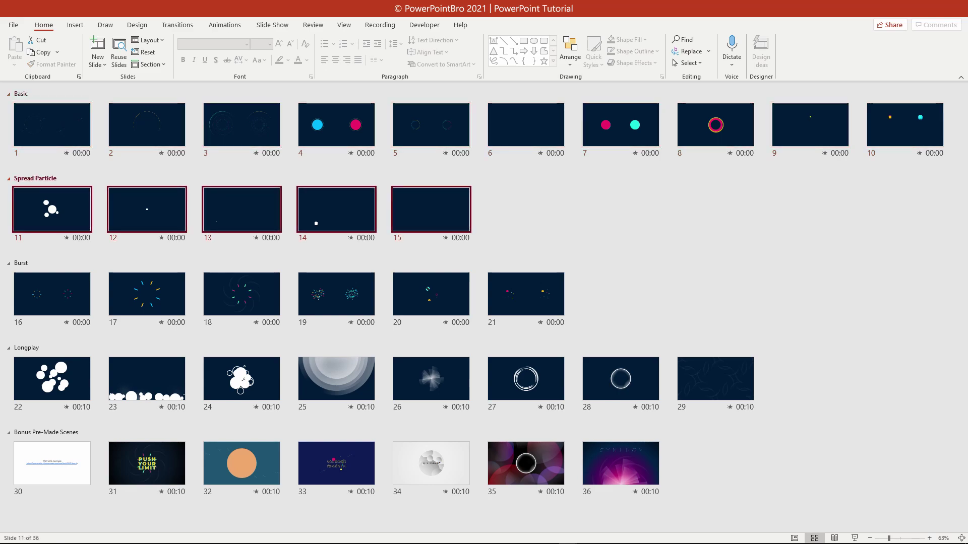
left_click(21, 263)
left_click(26, 348)
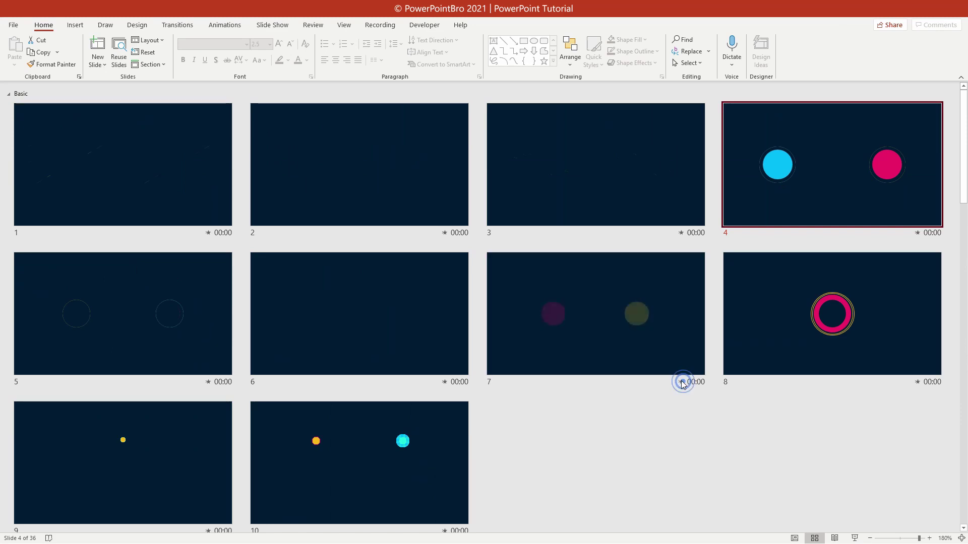
left_click(896, 385)
left_click(916, 383)
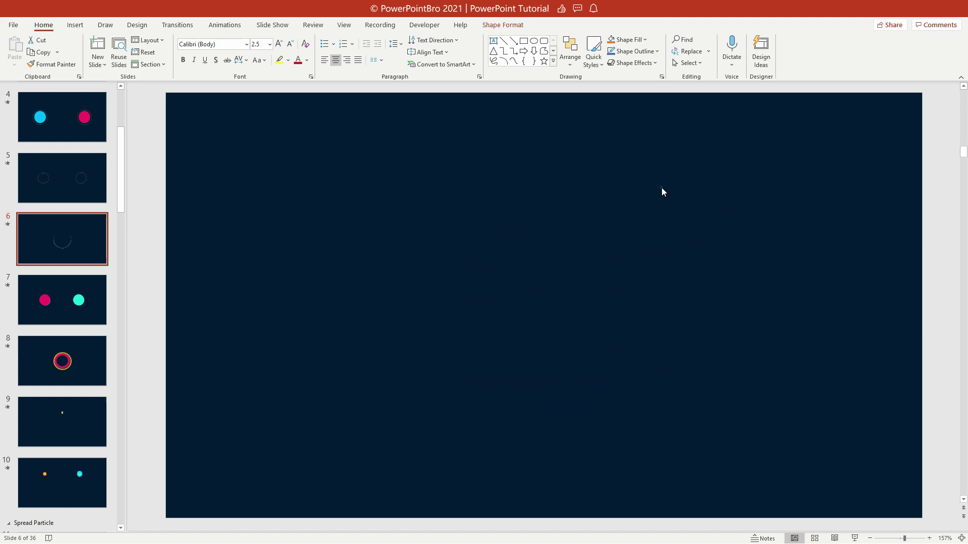
right_click(661, 191)
left_click(693, 289)
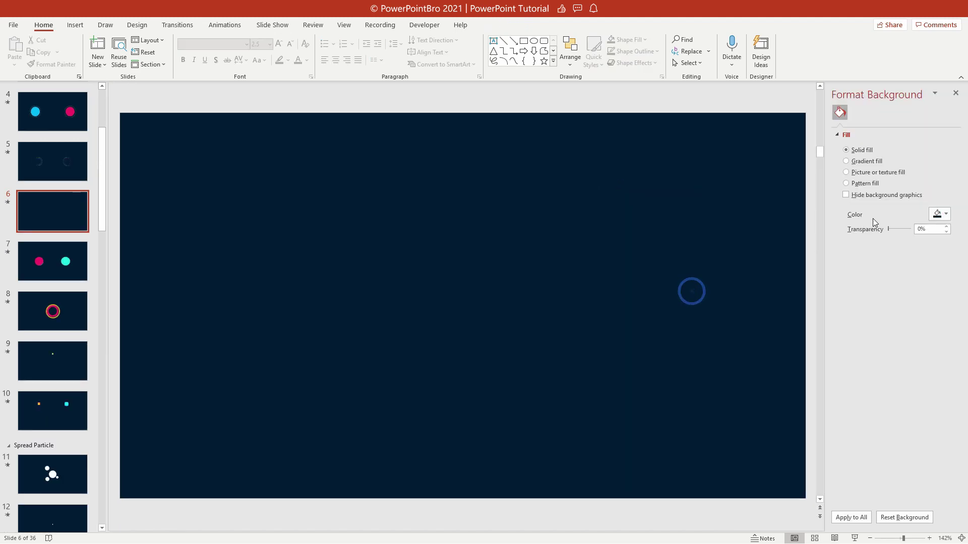
left_click(937, 215)
left_click(942, 274)
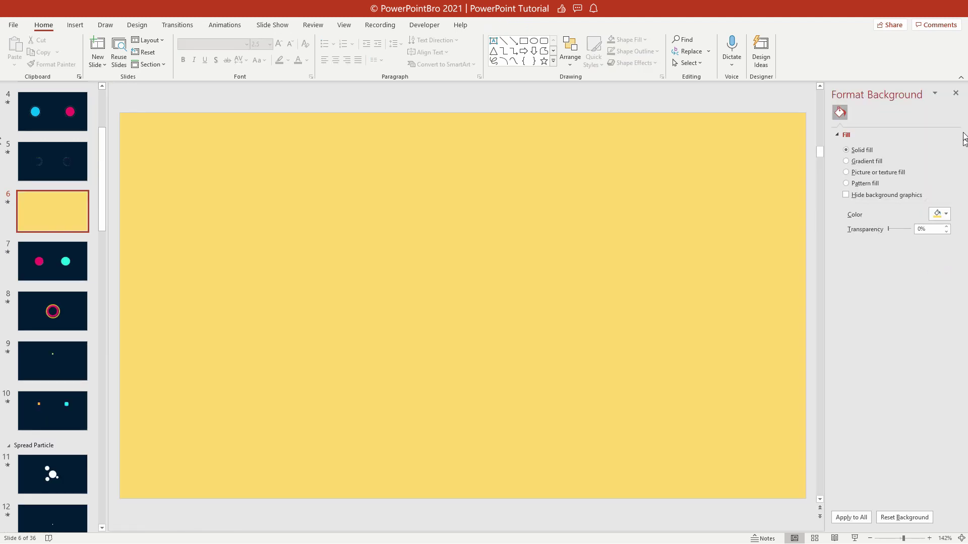
left_click(956, 93)
key("ctrl+v")
left_click_drag(505, 340, 530, 301)
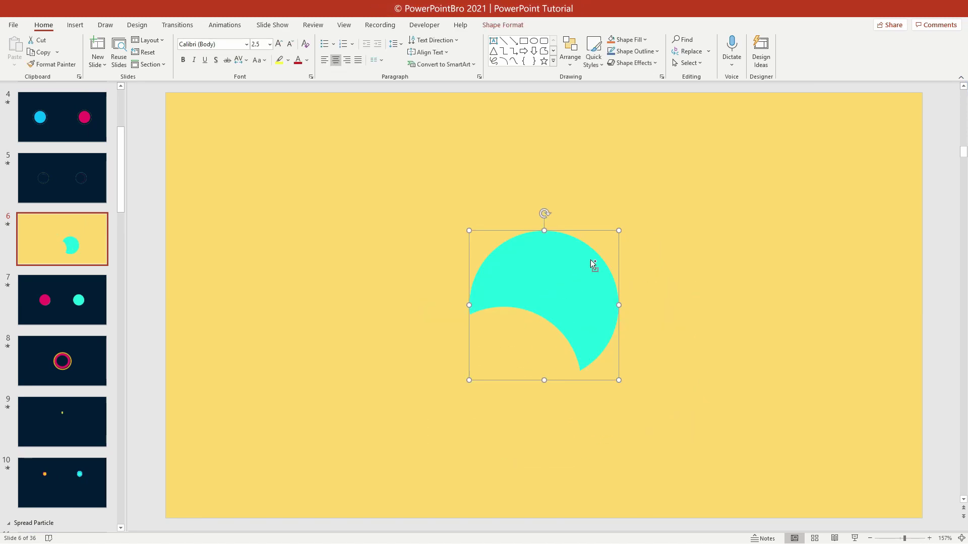
right_click(643, 219)
left_click(680, 315)
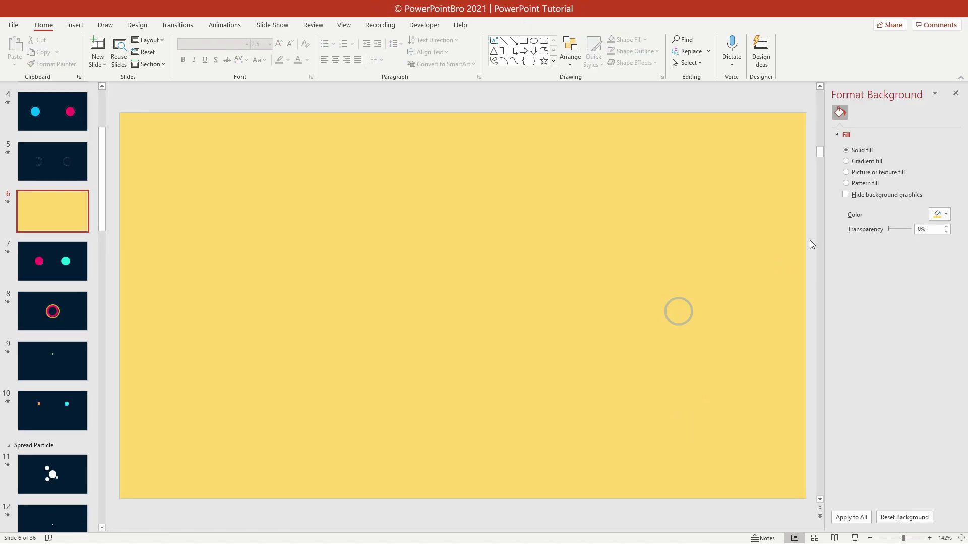
left_click(944, 215)
left_click(874, 174)
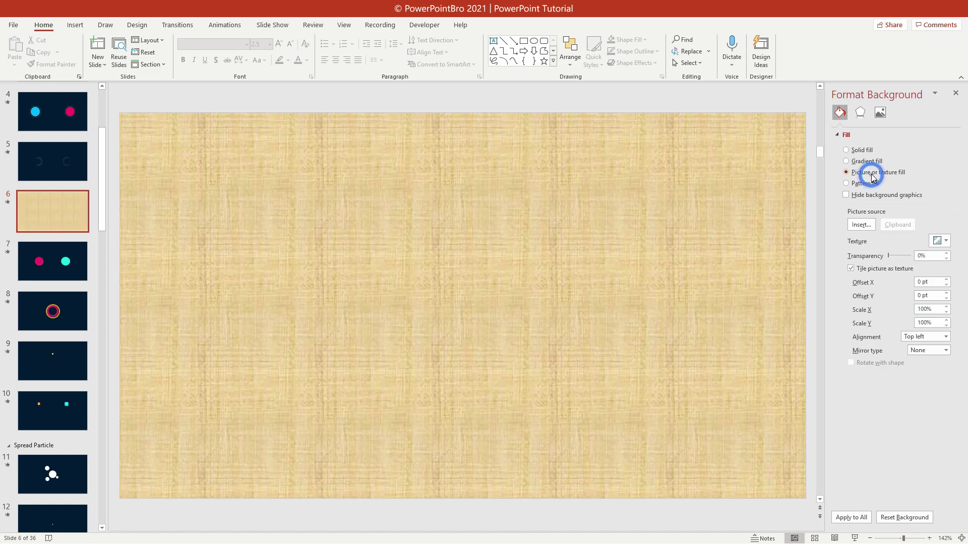
left_click(940, 241)
left_click(809, 315)
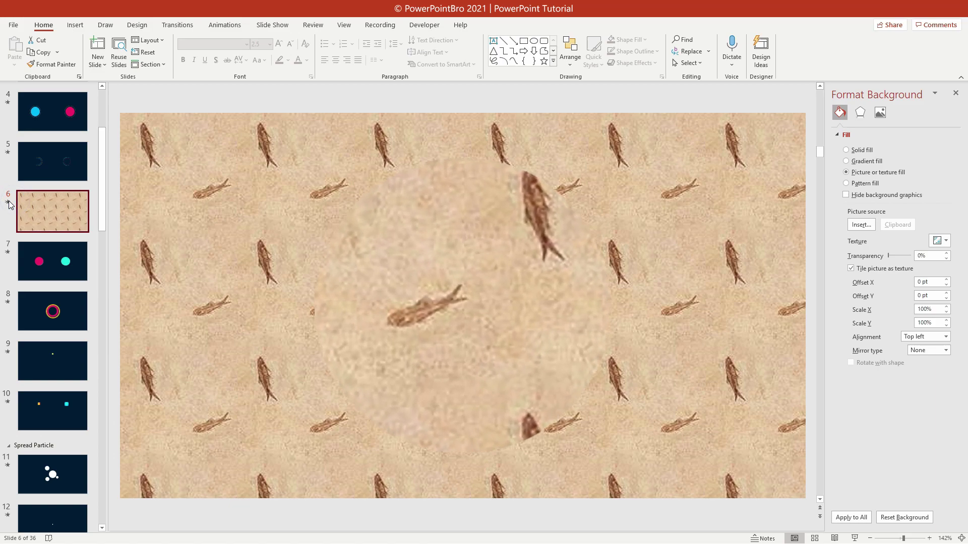
left_click(946, 242)
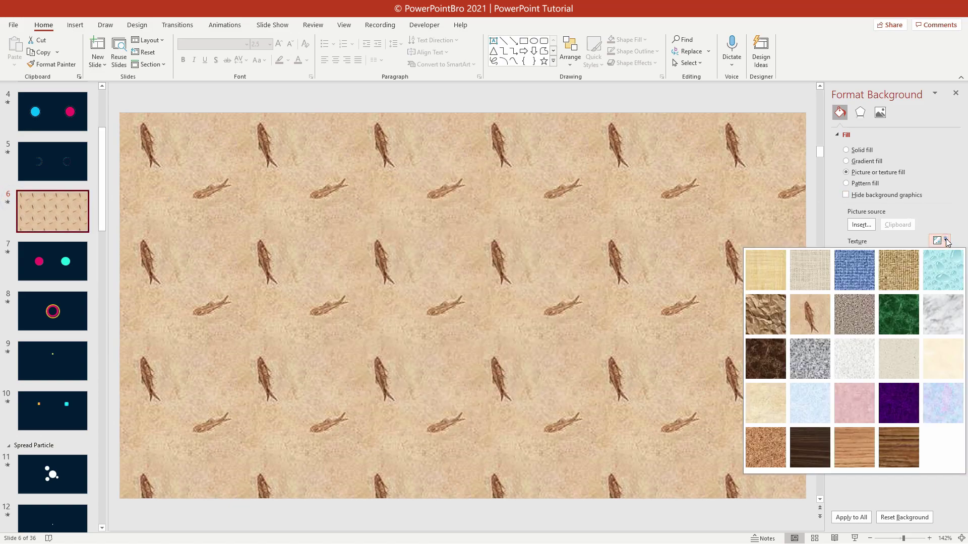
left_click(942, 272)
left_click(9, 202)
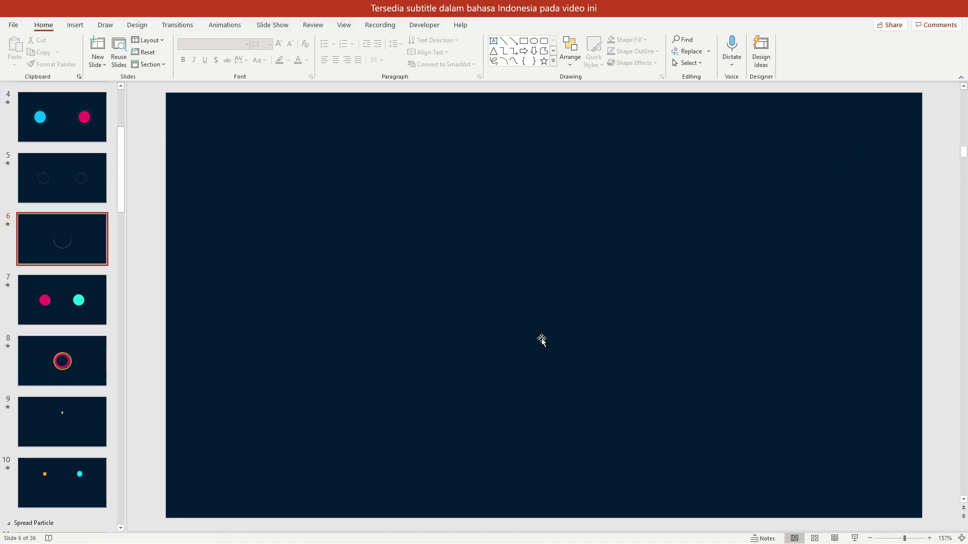
- Unhide the SHAPE objects on slide 6 from the Selection Pane
left_click(573, 61)
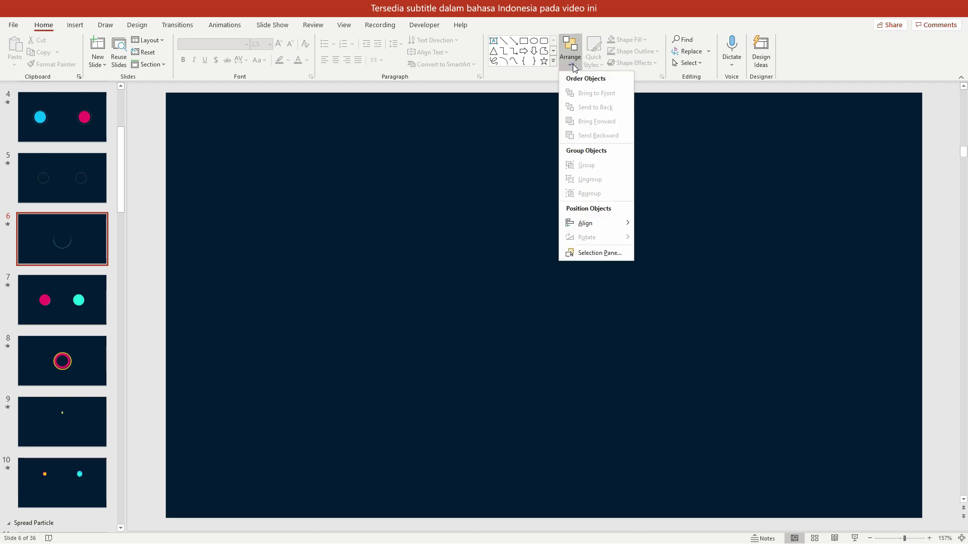
left_click(594, 254)
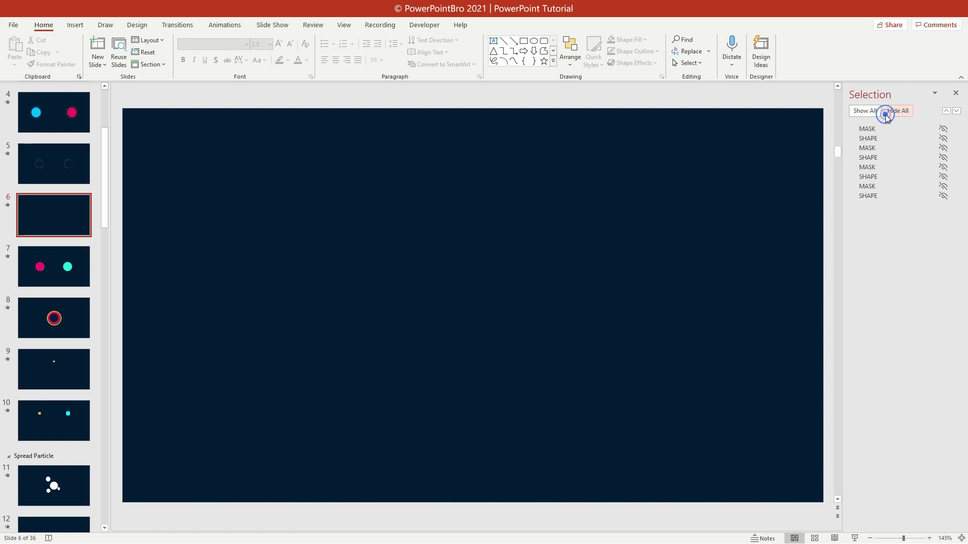
left_click(942, 139)
left_click(908, 158)
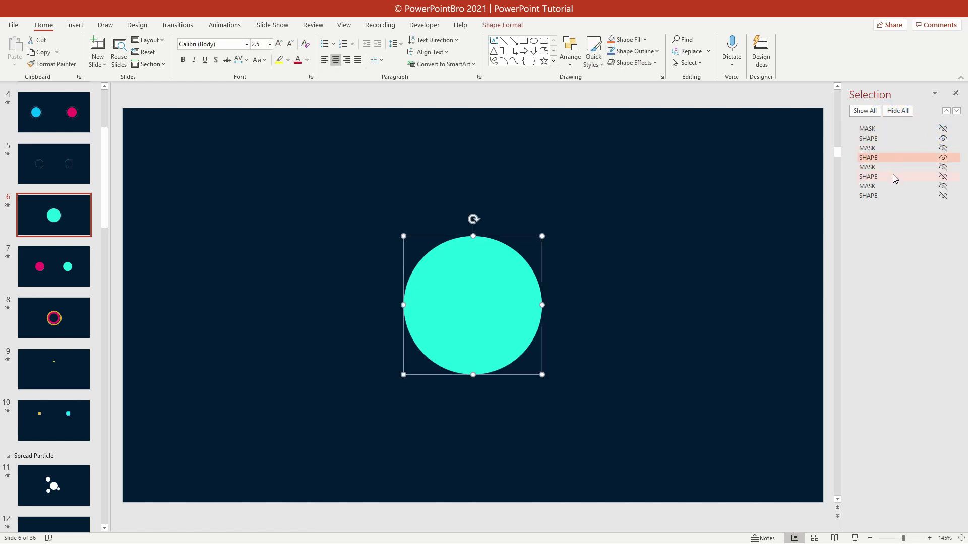
- Select the stacked centre circles and fill them yellow
left_click(716, 202)
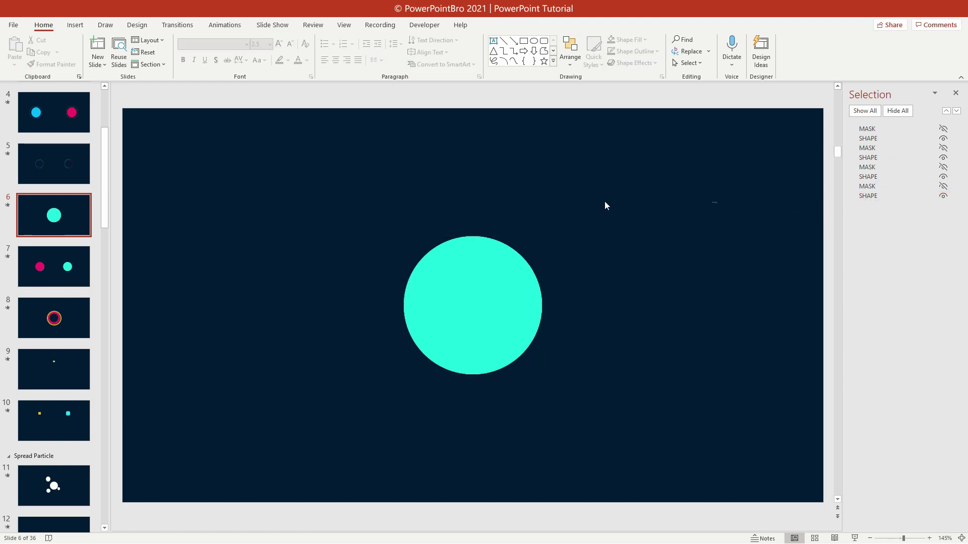
left_click_drag(605, 206, 370, 410)
left_click(628, 39)
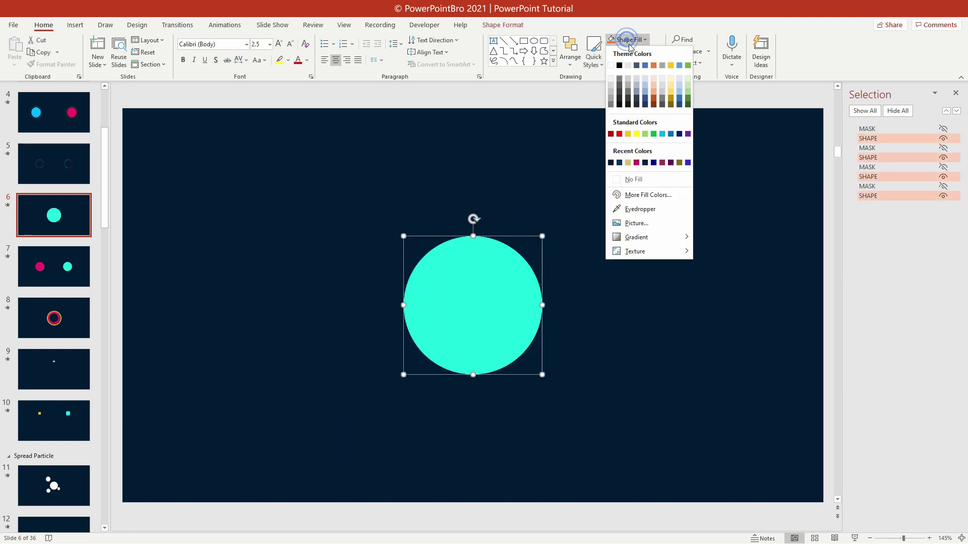
left_click(636, 133)
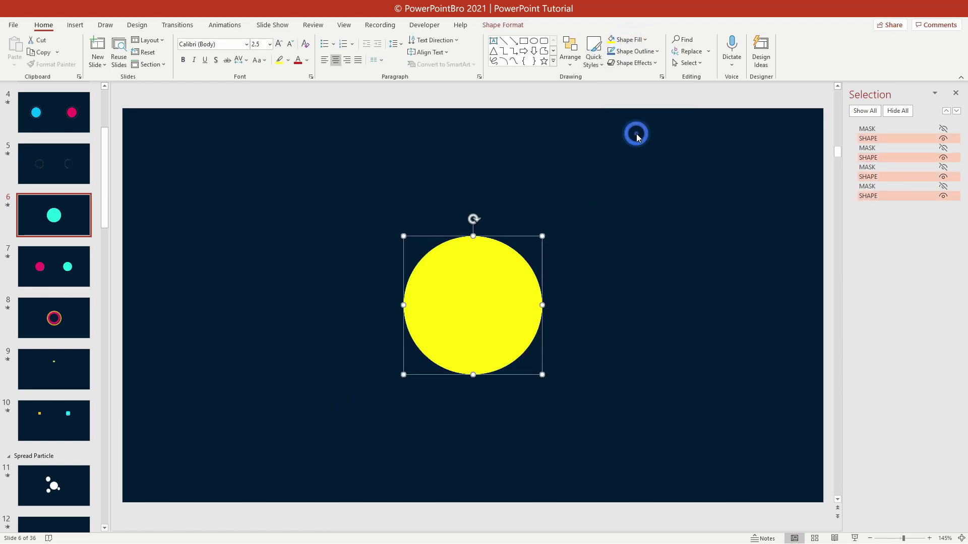
left_click(685, 144)
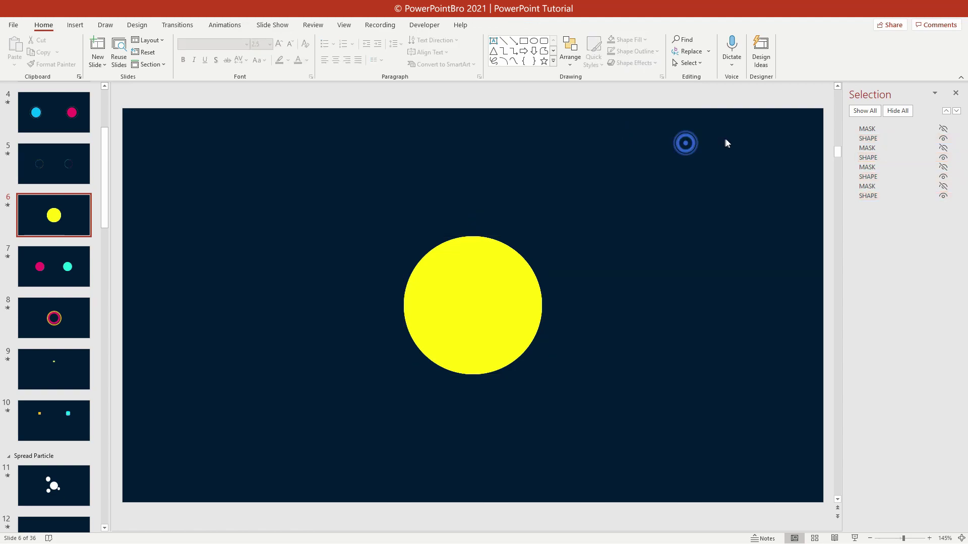
- Make all objects visible, preview the animation, and spread three circles apart
left_click(863, 111)
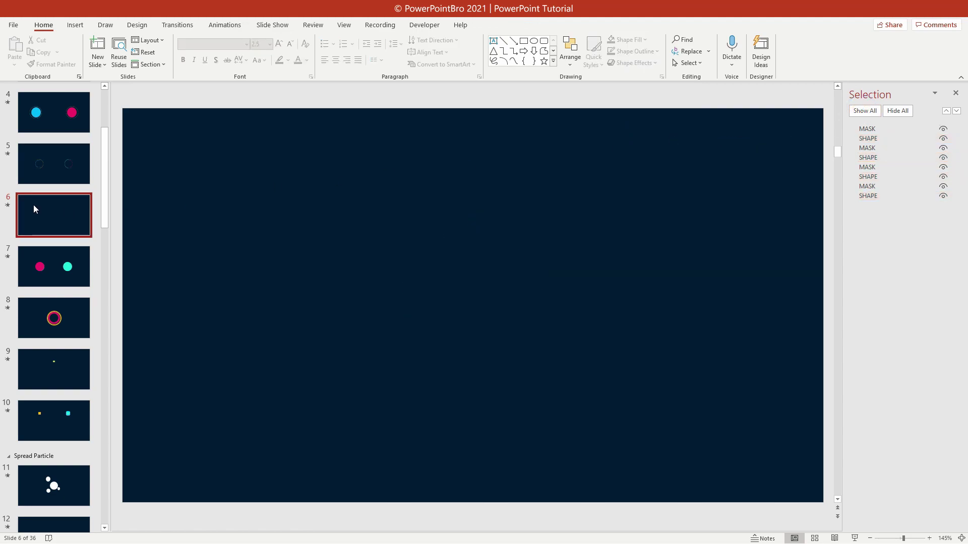
left_click(9, 205)
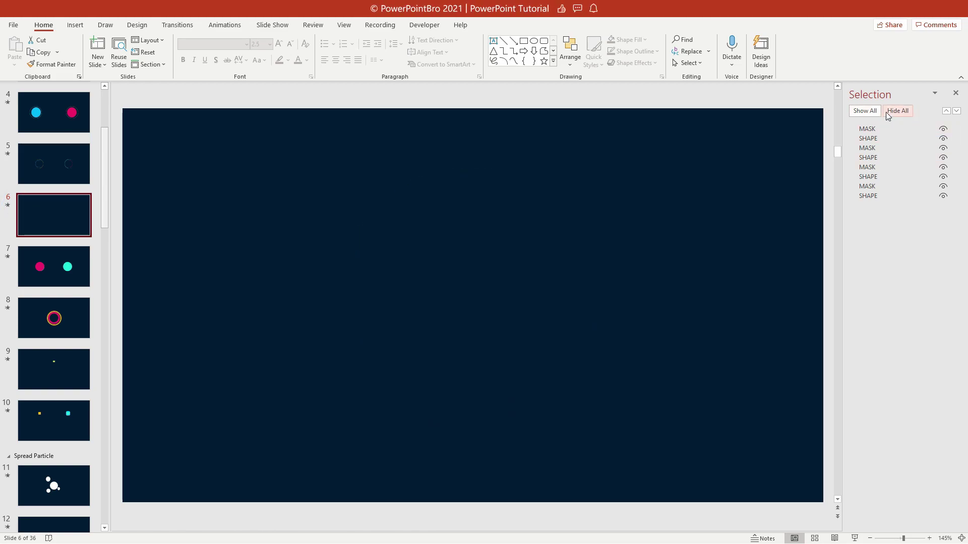
left_click(919, 137)
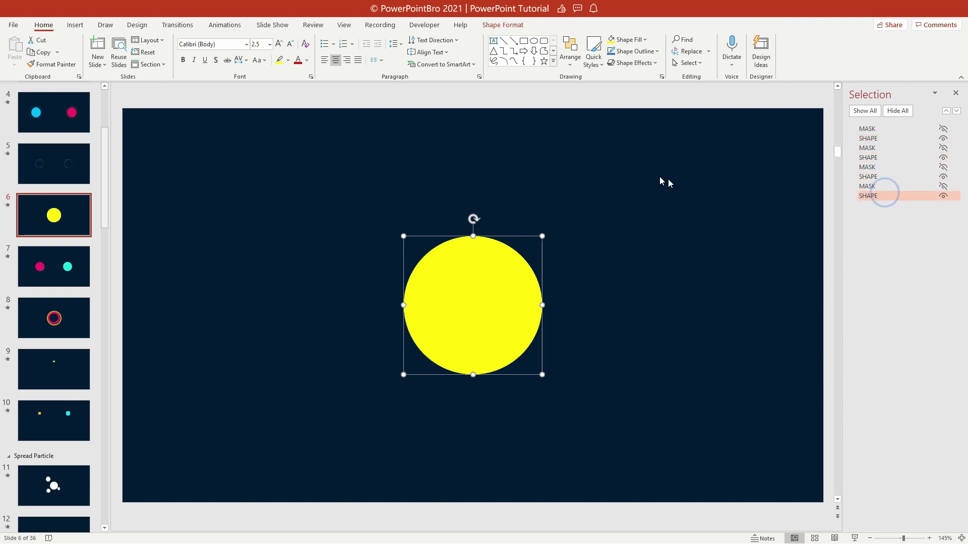
left_click_drag(482, 287, 612, 303)
left_click_drag(491, 304, 313, 378)
left_click_drag(436, 295, 394, 206)
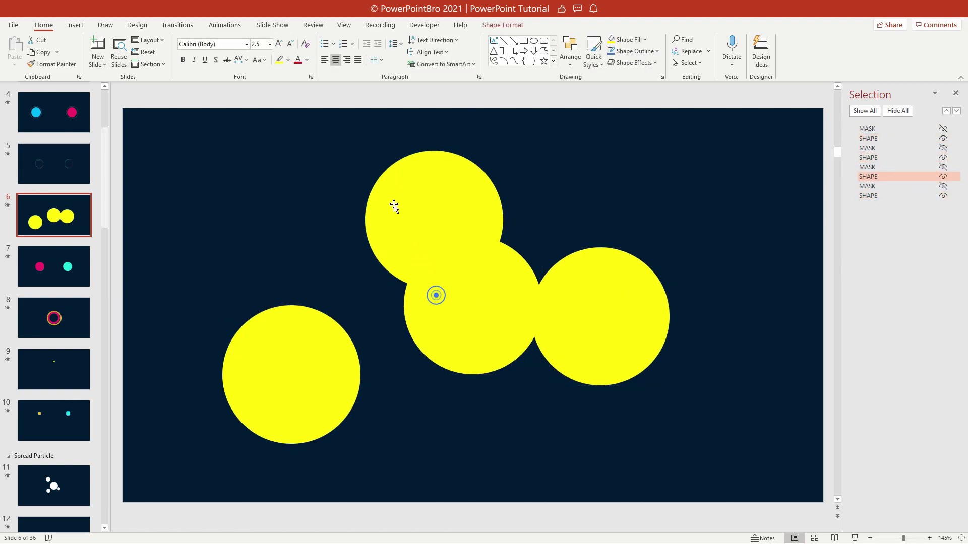
- Colour the top and left circles light blue and the right circle red
left_click(639, 37)
left_click(683, 94)
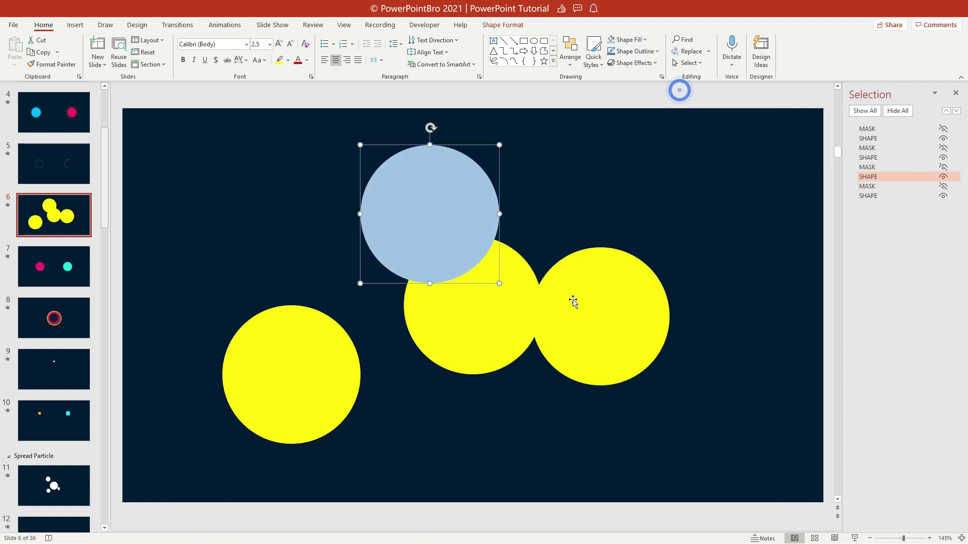
left_click(578, 308)
left_click(645, 40)
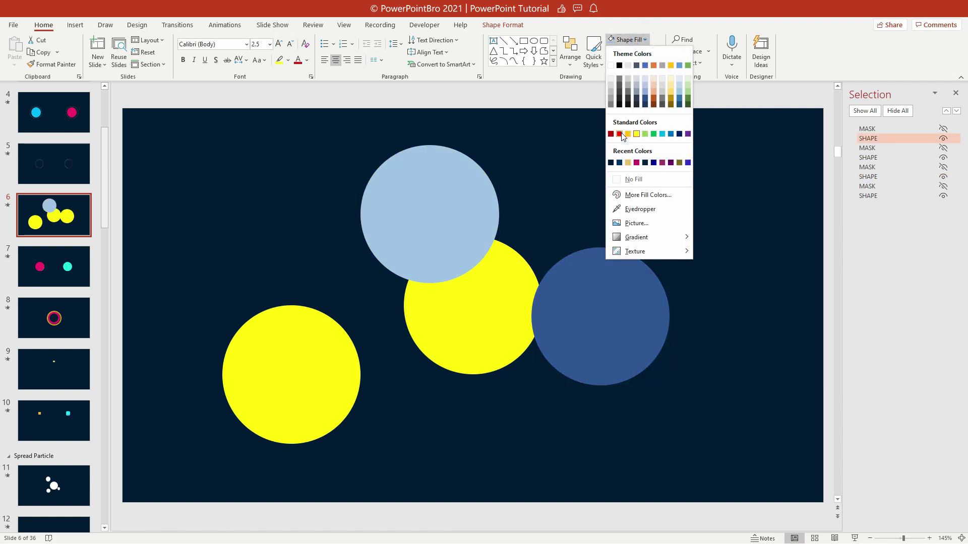
left_click(619, 134)
left_click(644, 40)
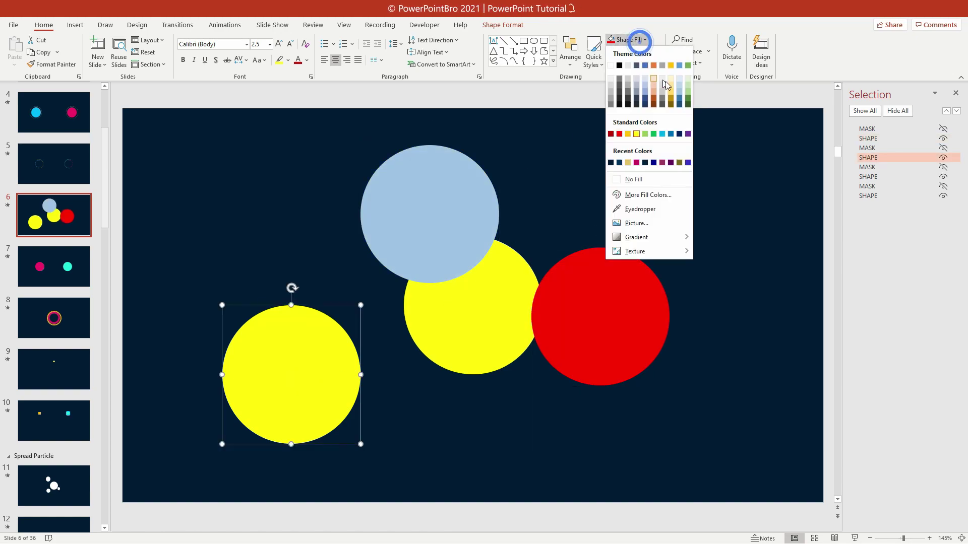
left_click(679, 87)
- Align all four circles with Align Center and Align Middle
left_click_drag(717, 106, 201, 486)
left_click(516, 26)
left_click(699, 40)
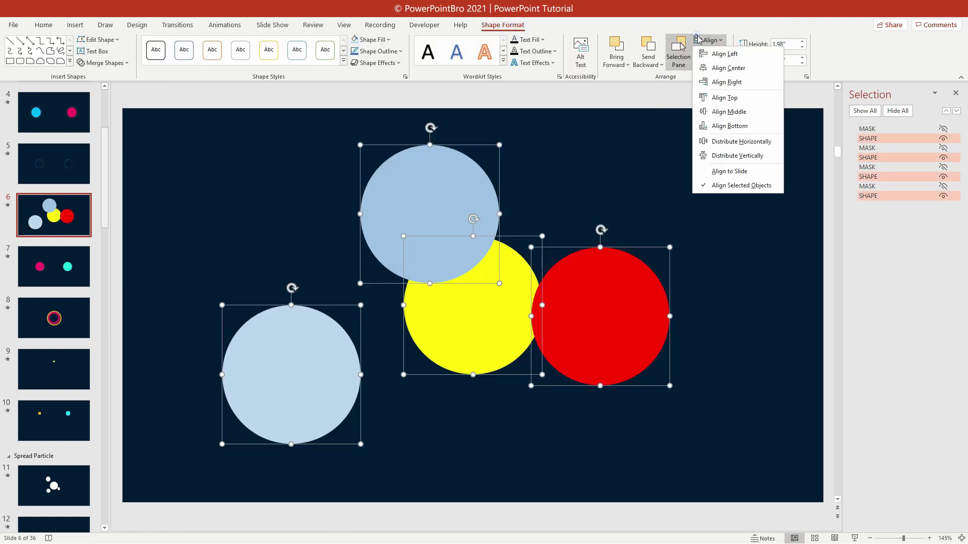
left_click(727, 68)
left_click(708, 40)
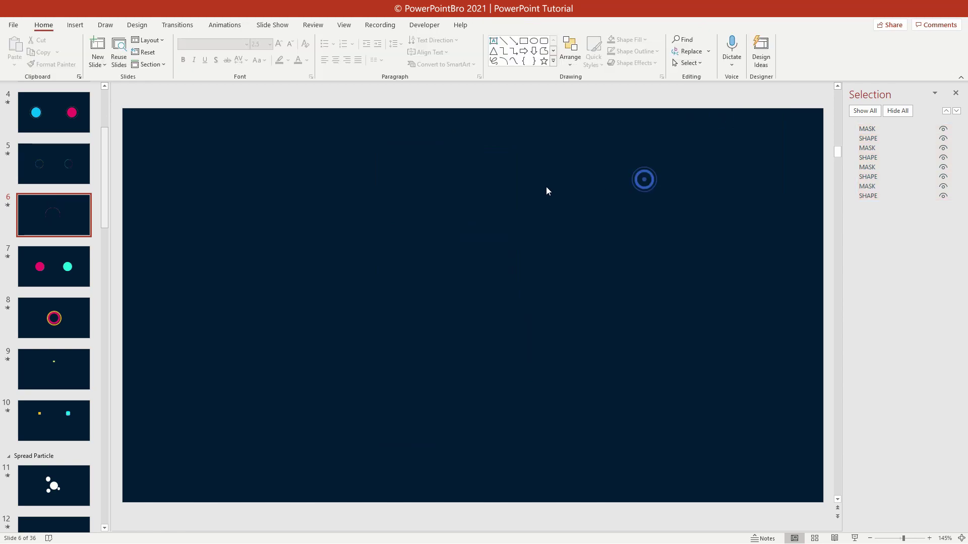
- Preview slide 20 and drag the red ring, dotted dot and yellow circle apart to inspect their groups
left_click(8, 204)
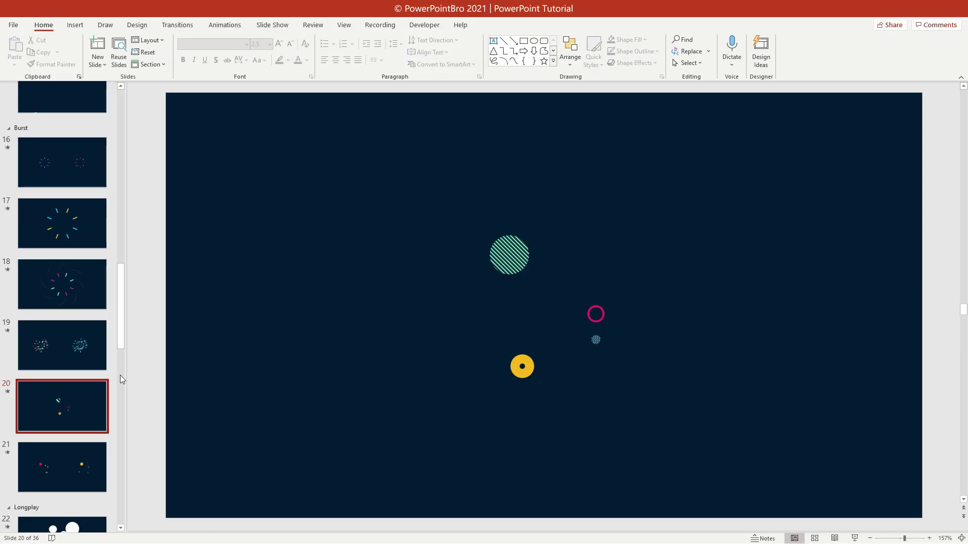
left_click(510, 255)
left_click_drag(596, 307, 579, 301)
left_click_drag(594, 341, 583, 387)
left_click(583, 386)
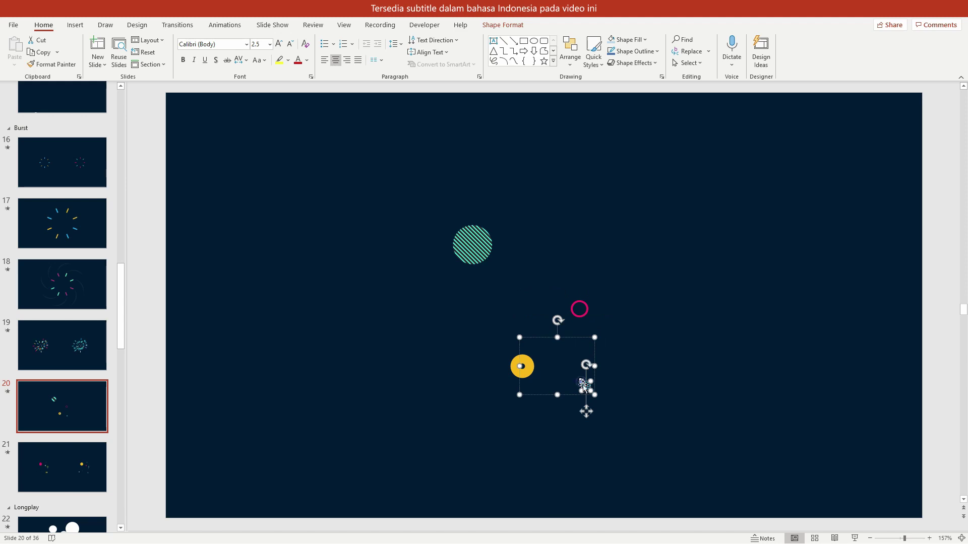
left_click_drag(510, 369, 434, 378)
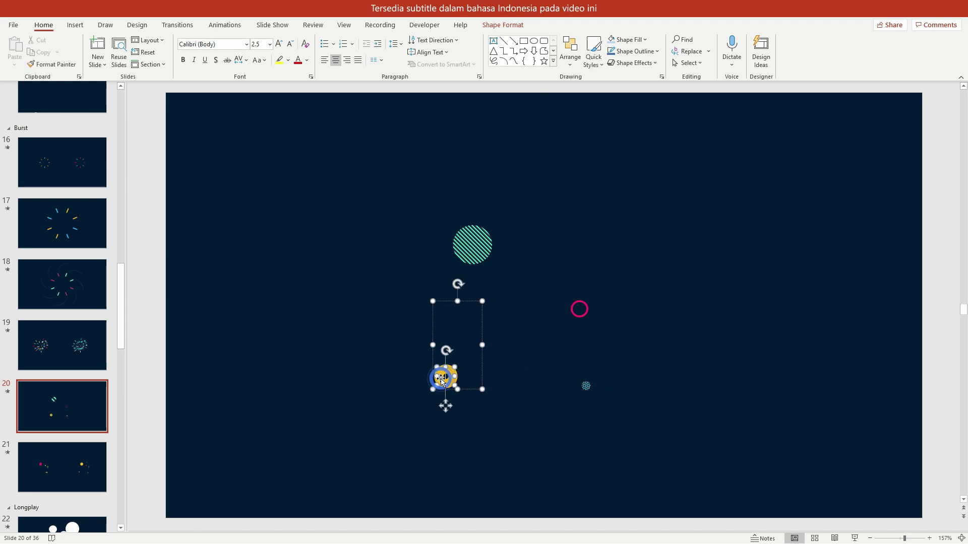
left_click(521, 304)
- Select all shapes on slide 20 and bring up their context menu
left_click_drag(654, 166, 390, 429)
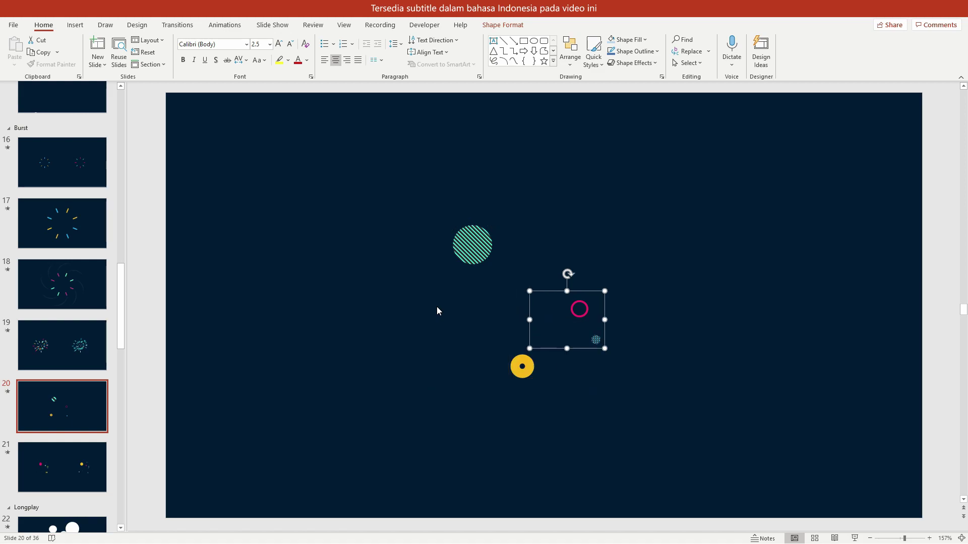
left_click(437, 311)
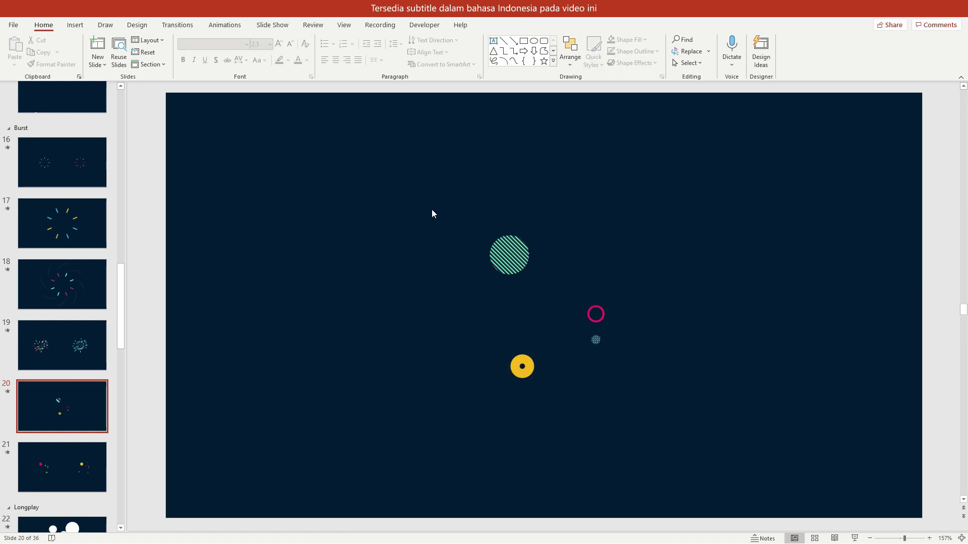
left_click_drag(432, 210, 756, 475)
right_click(522, 269)
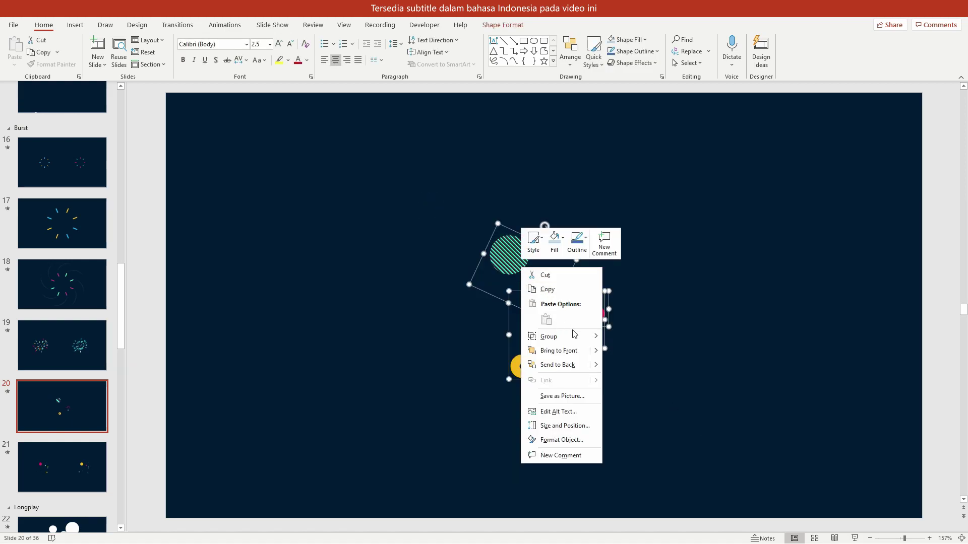
- Ungroup the selected burst shapes on slide 20
mouse_move(573, 333)
left_click(625, 356)
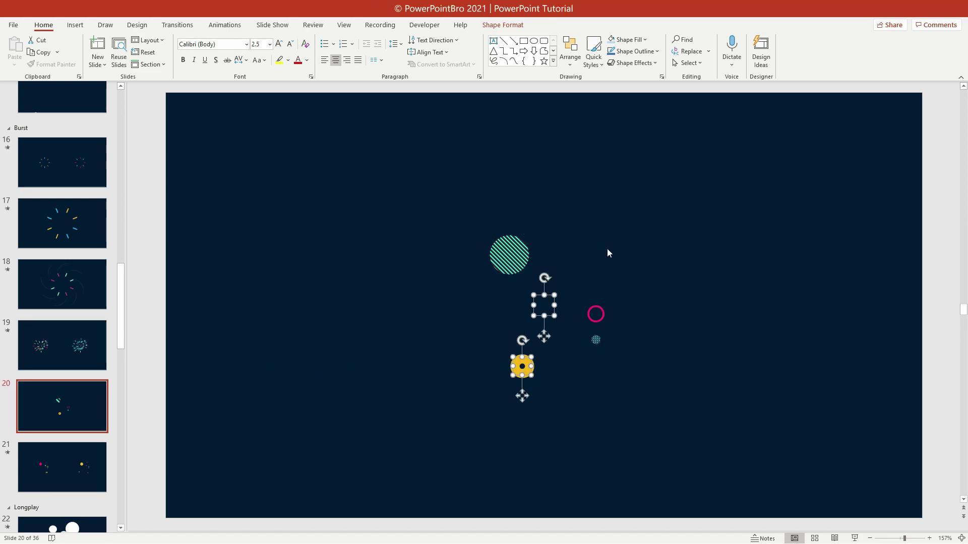
left_click(437, 345)
key("ctrl+a")
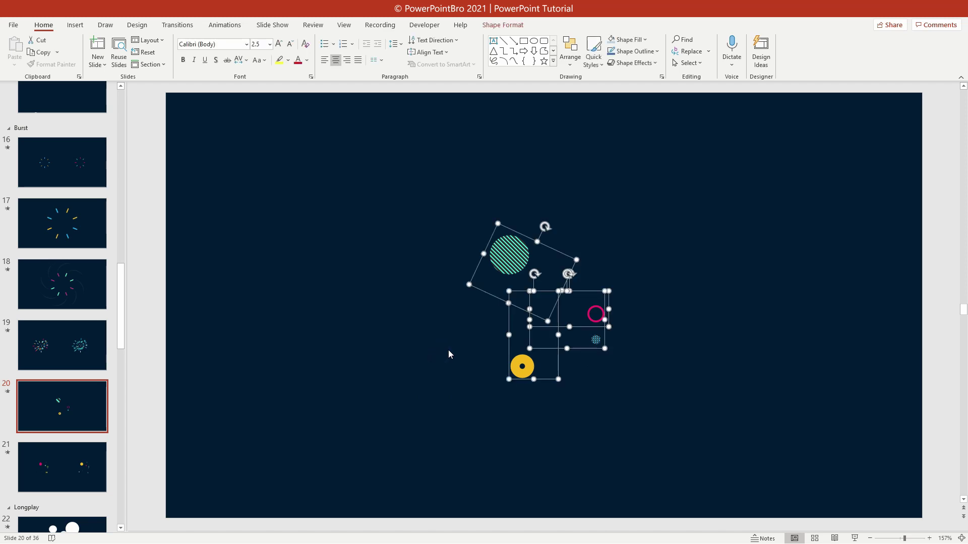
left_click(565, 376)
- Change the yellow circle's outline colour to grey, then to light blue
double_click(533, 366)
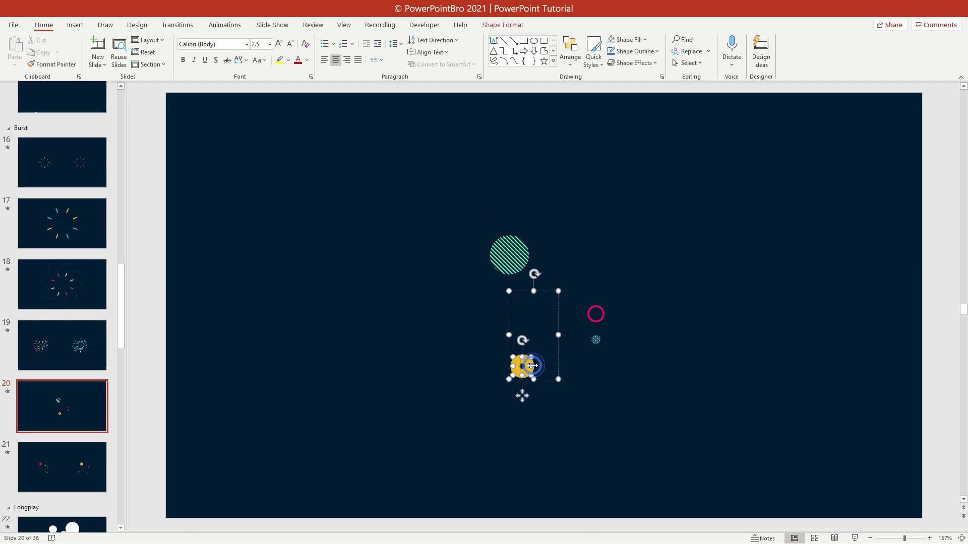
left_click(634, 51)
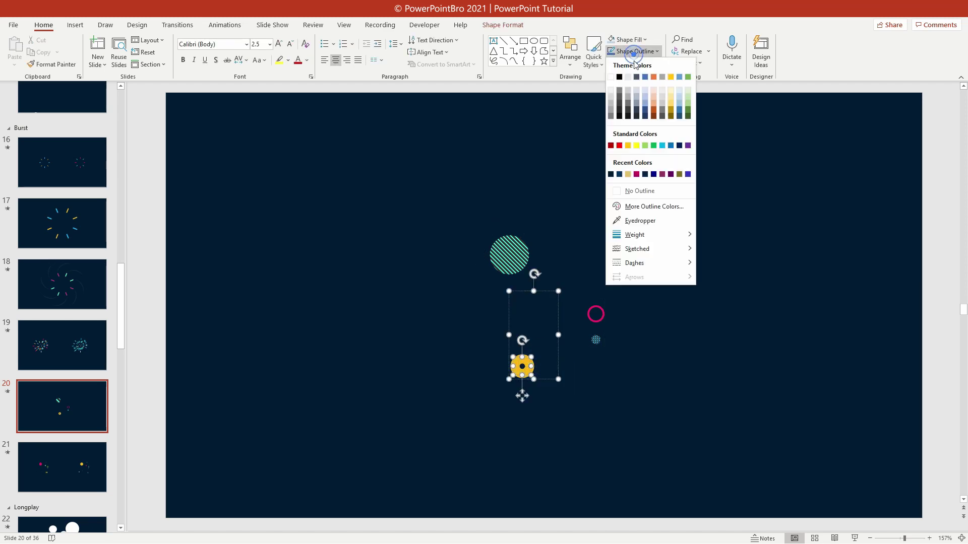
left_click(666, 107)
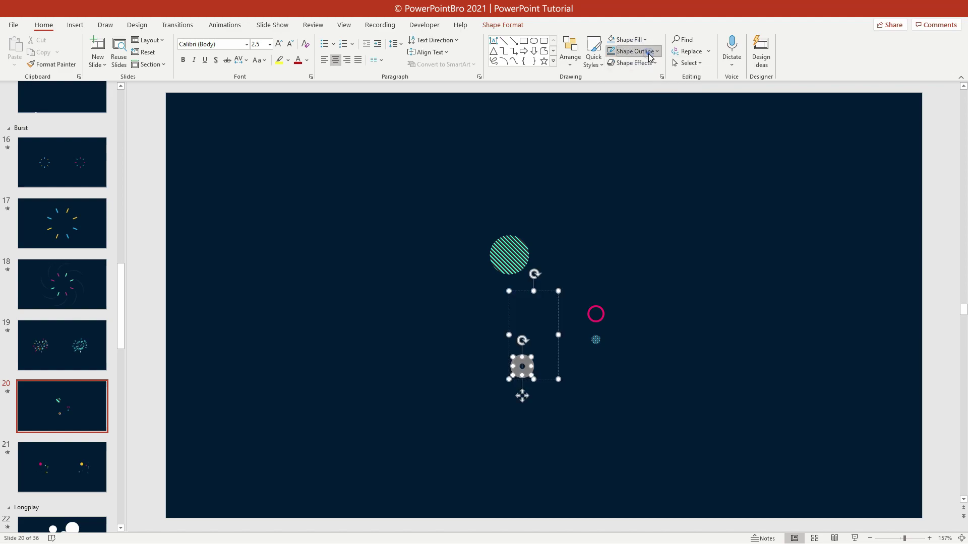
left_click(635, 51)
left_click(675, 93)
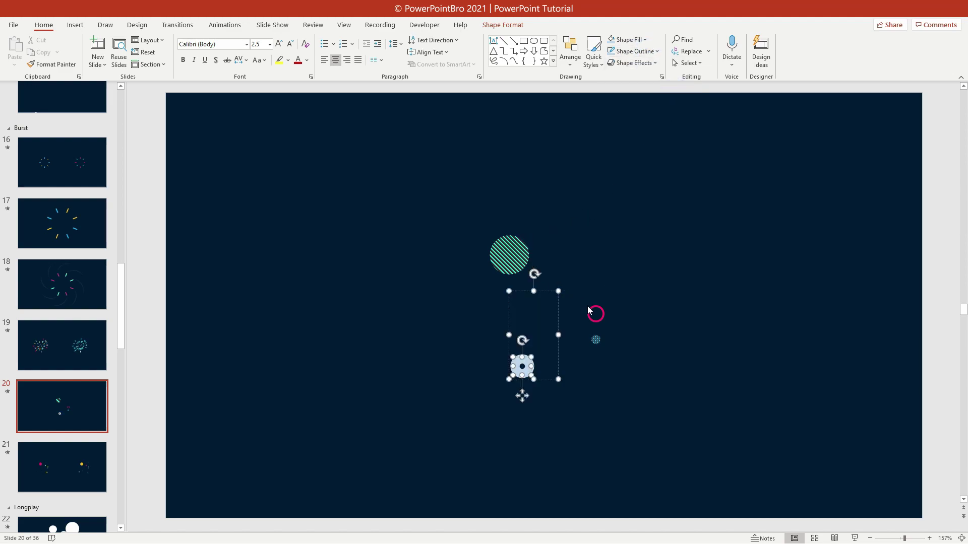
left_click(505, 264)
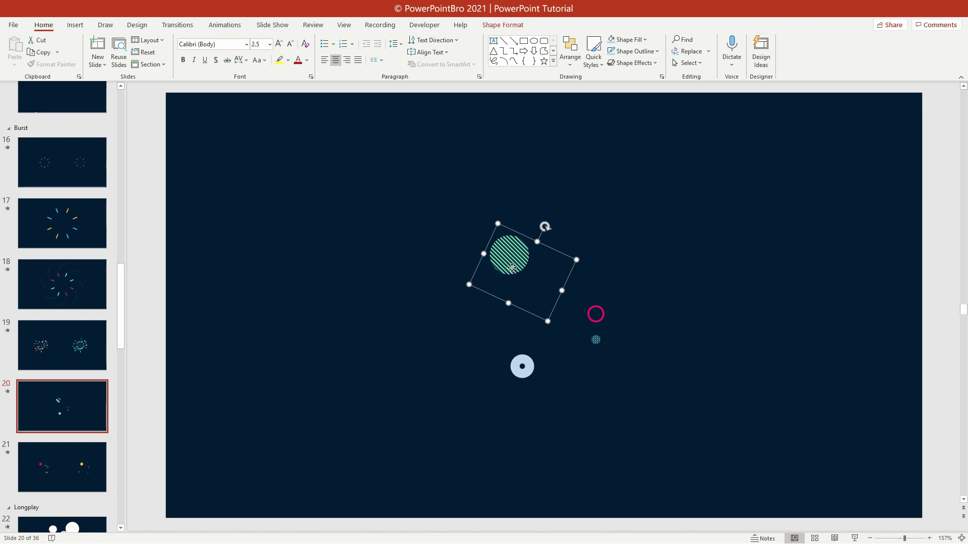
- Give the green circle a large checkerboard pattern fill in Format Shape
left_click(512, 267)
right_click(512, 267)
left_click(545, 516)
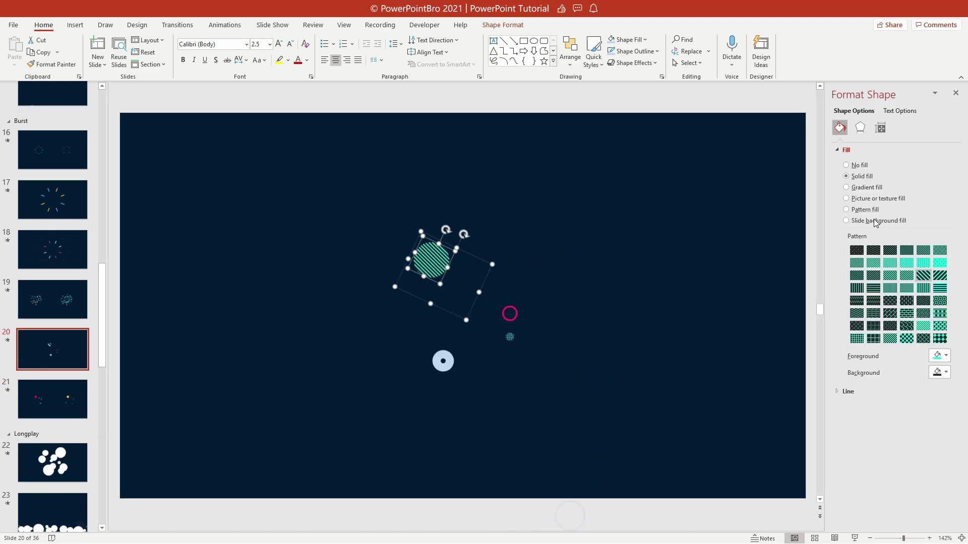
left_click(904, 301)
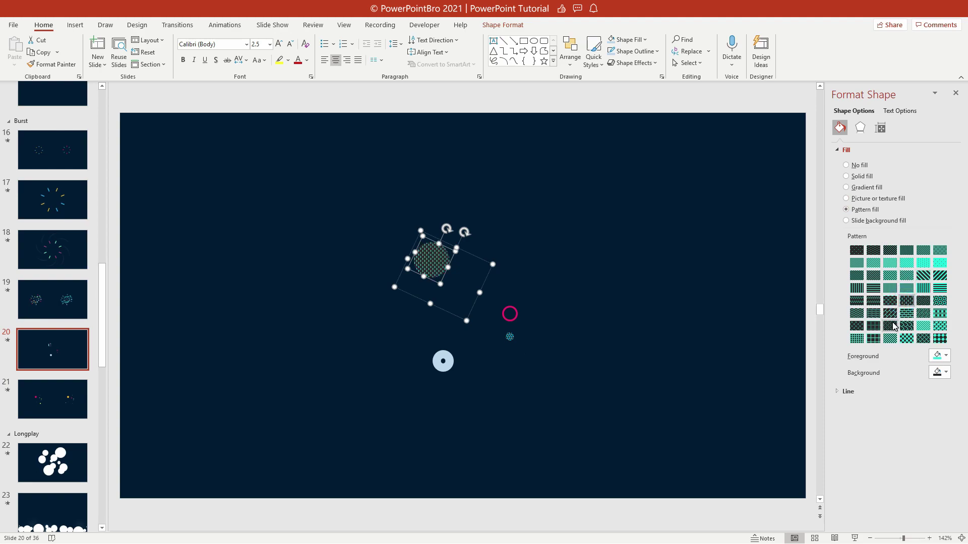
left_click(873, 326)
left_click(873, 338)
left_click(923, 339)
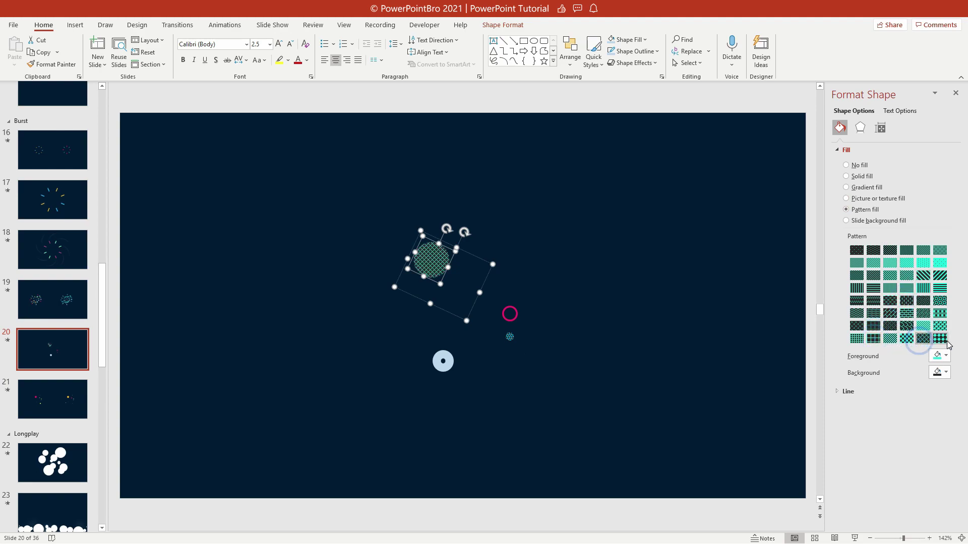
left_click(946, 341)
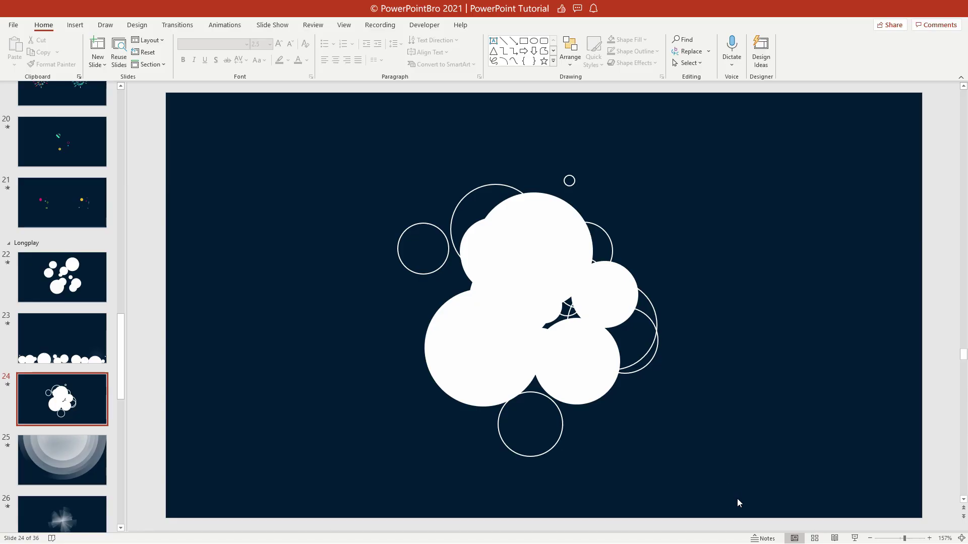
- Select all circles in slide 24's cluster and change their shape to diamonds
left_click_drag(737, 498, 344, 141)
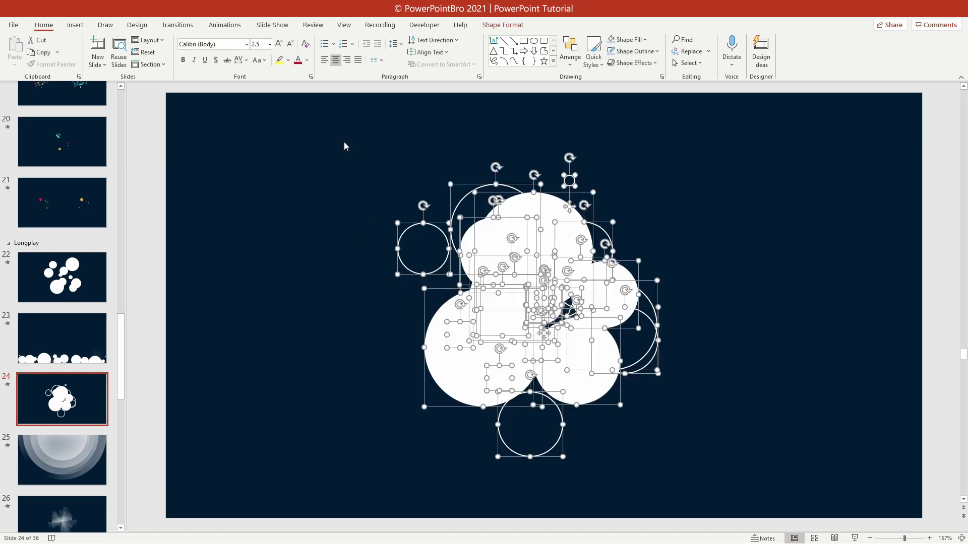
left_click(497, 26)
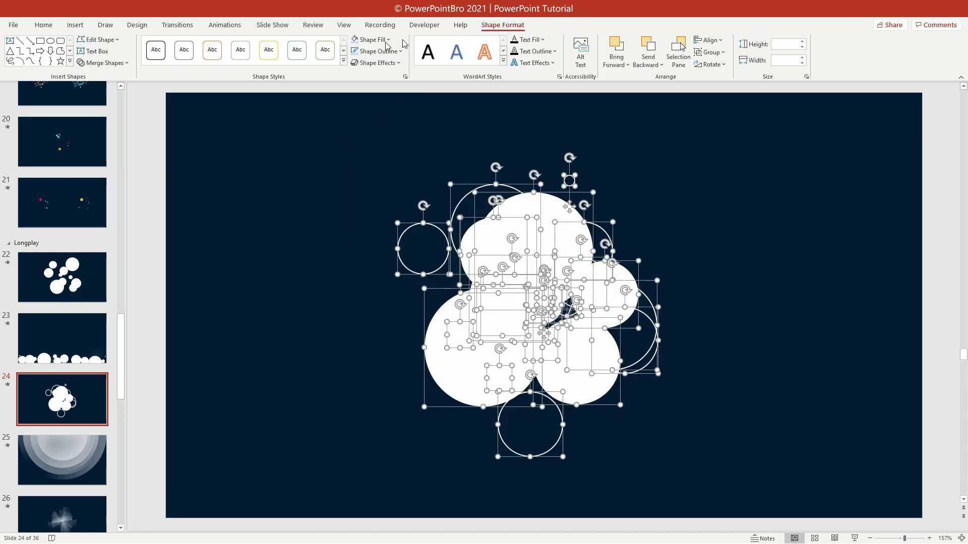
left_click(109, 44)
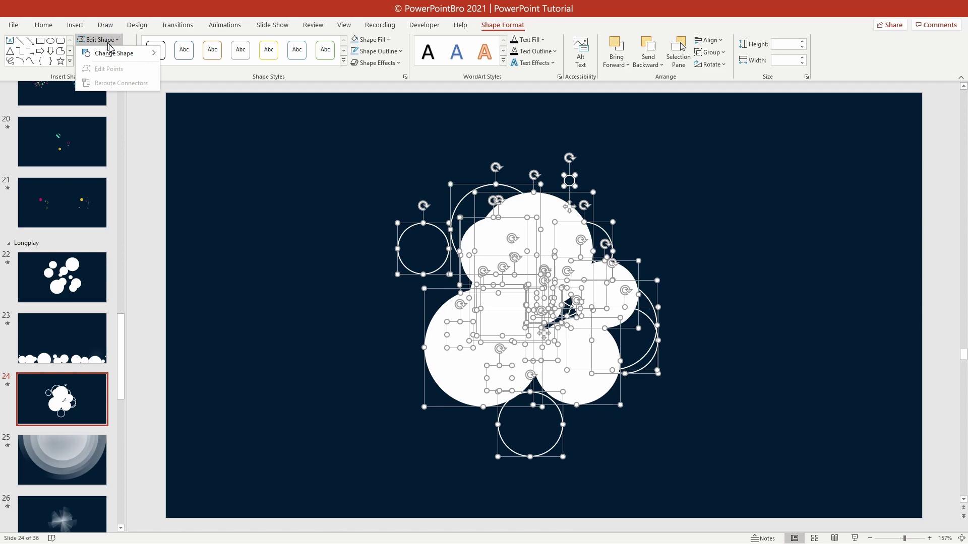
mouse_move(111, 53)
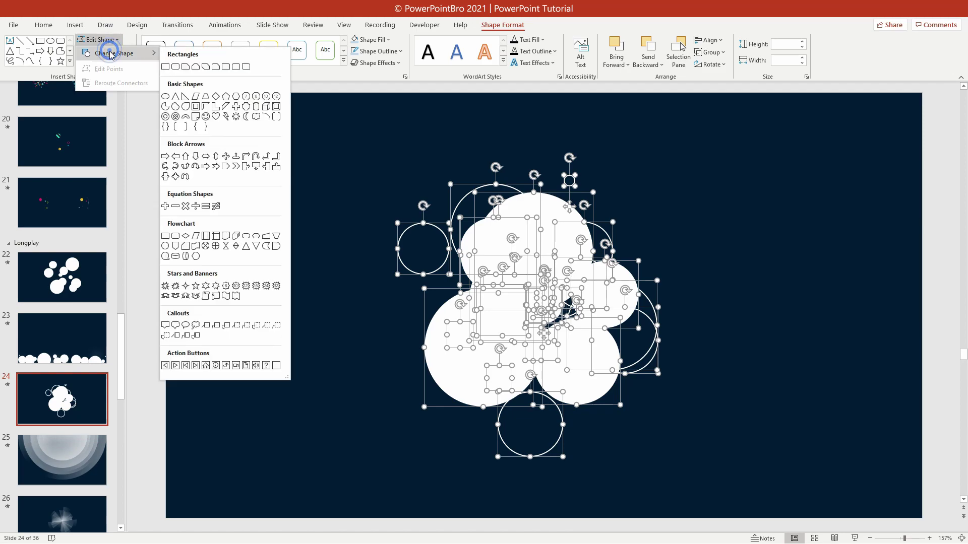
left_click(217, 96)
left_click(227, 141)
left_click(7, 386)
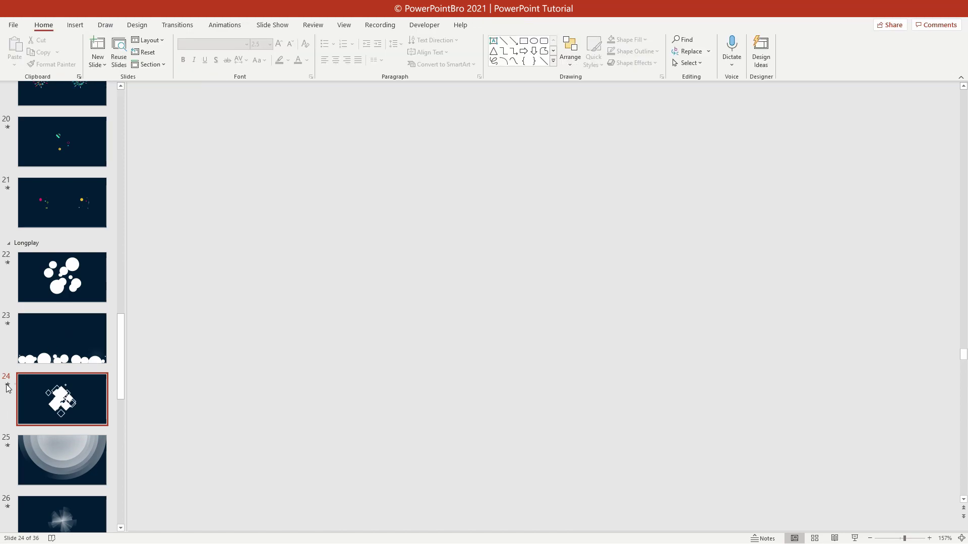